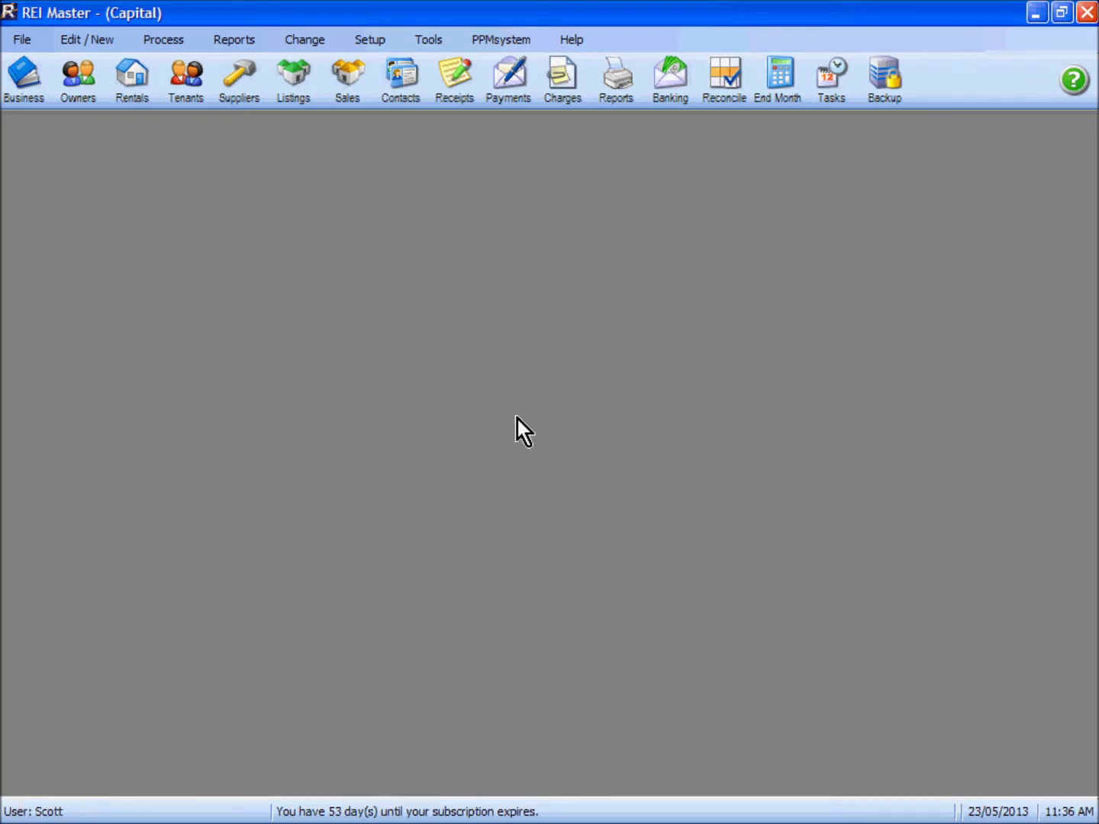
# Open the Setup menu to list the setup areas.
pyautogui.click(367, 40)
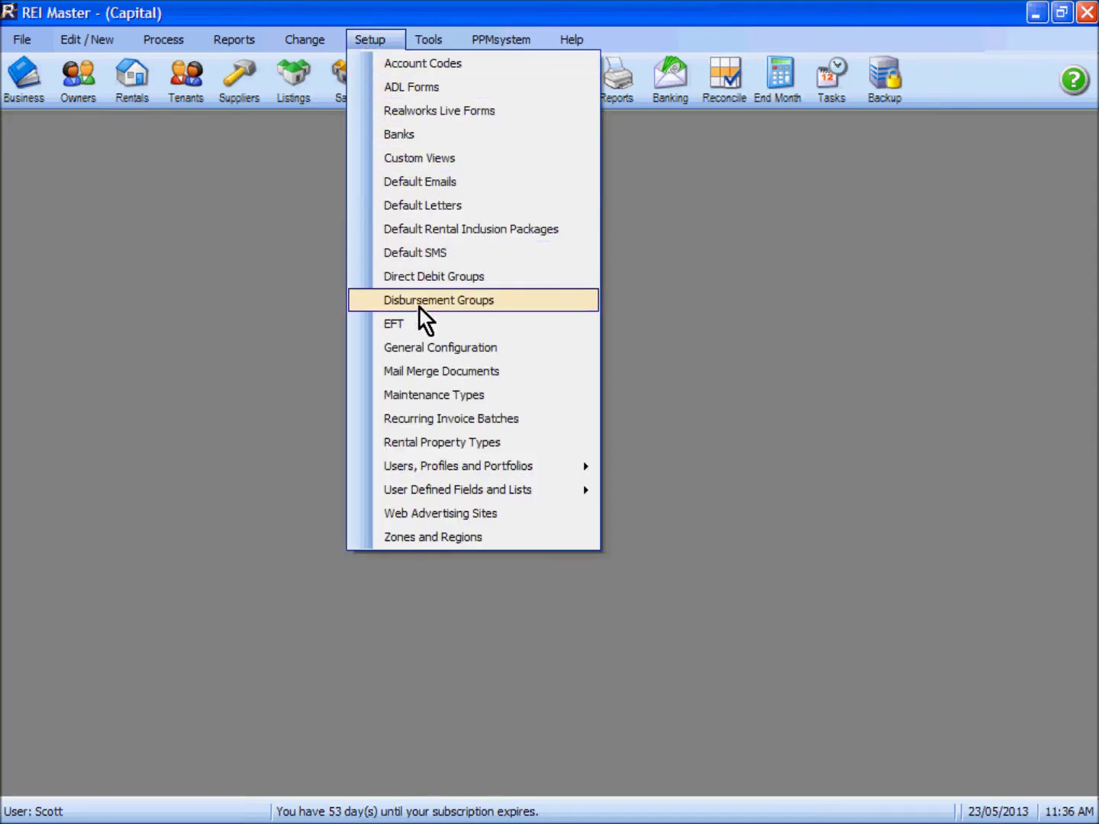
# In User Options, enable the electronic signature on receipts and reports, then start choosing its image file.
pyautogui.moveTo(520, 468)
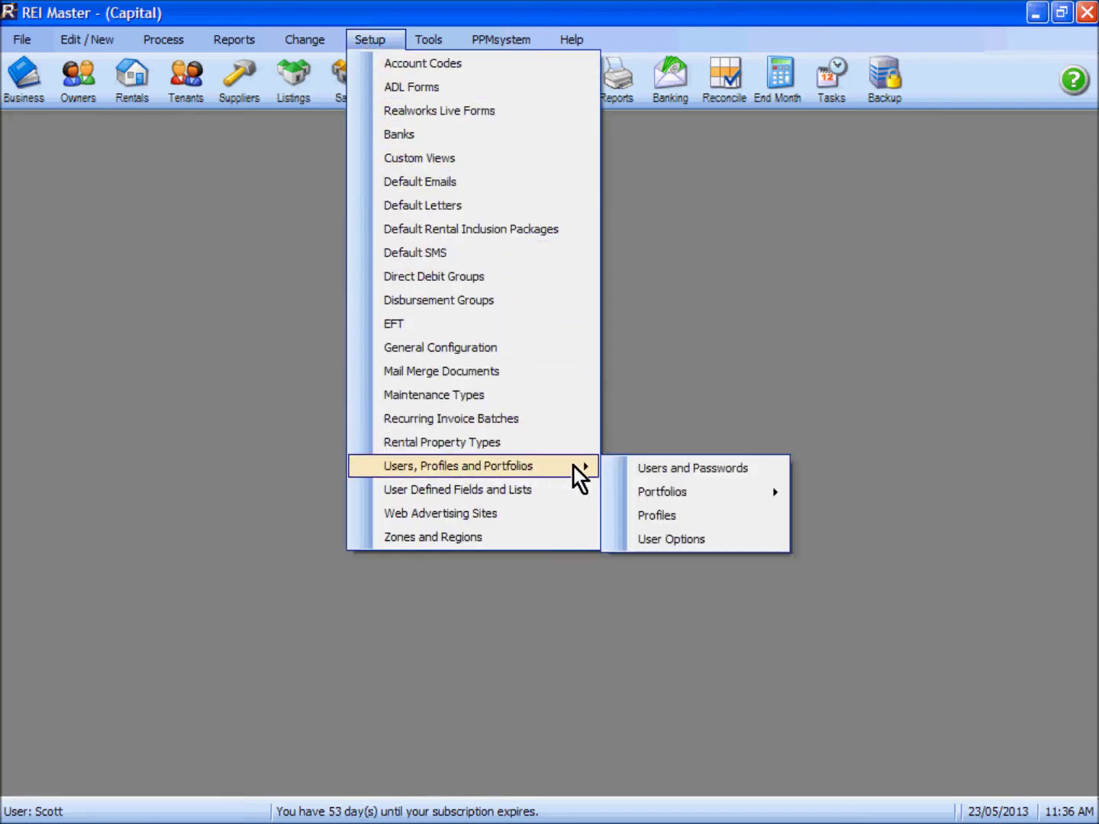
pyautogui.click(675, 541)
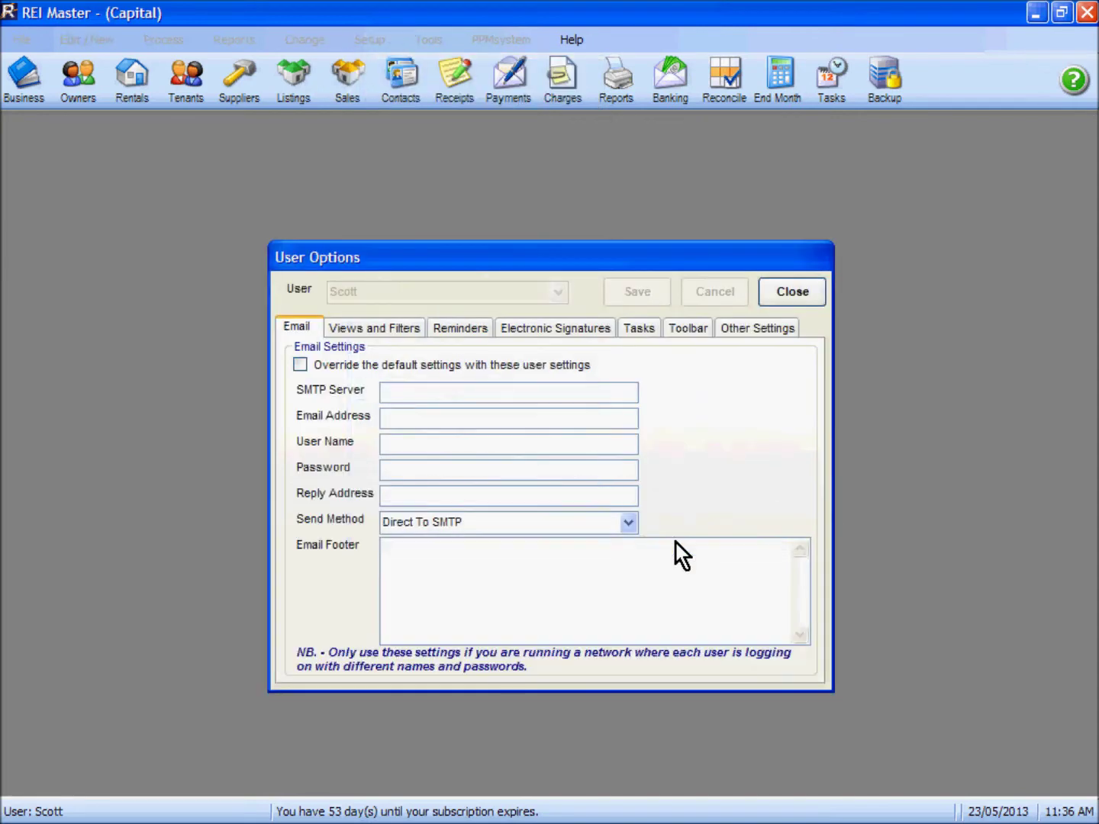
pyautogui.click(553, 328)
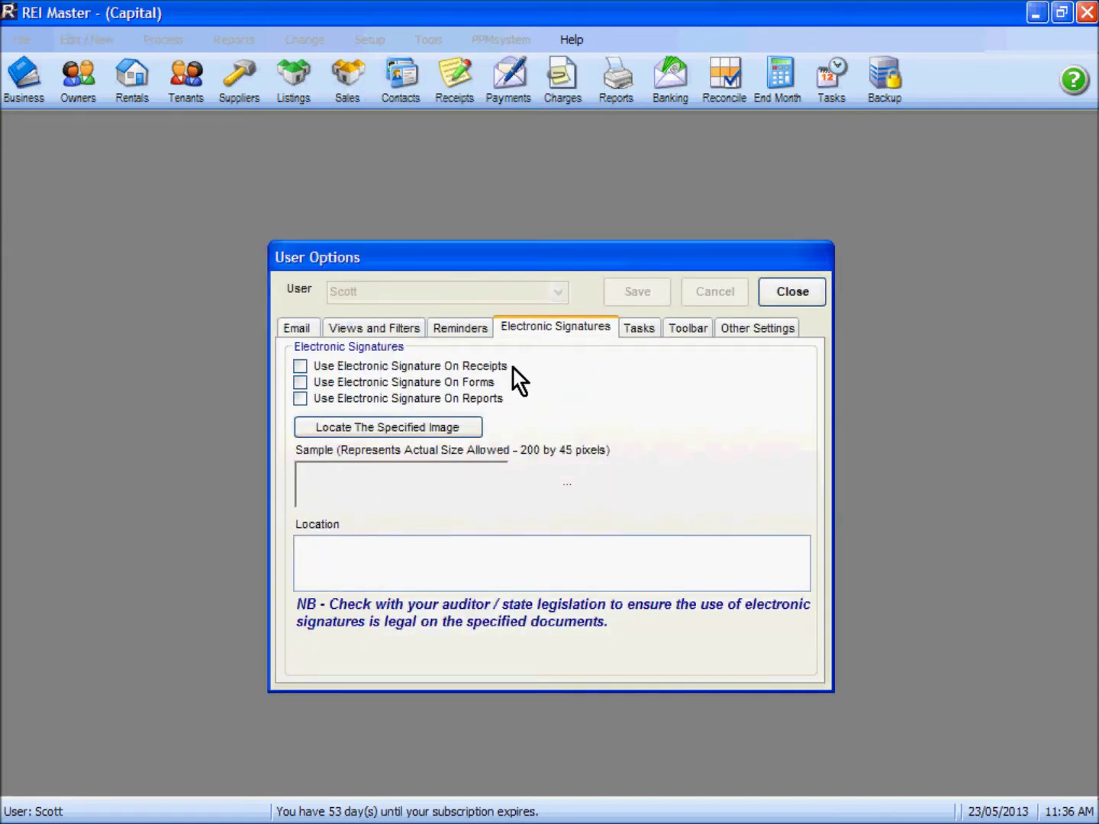
pyautogui.click(300, 368)
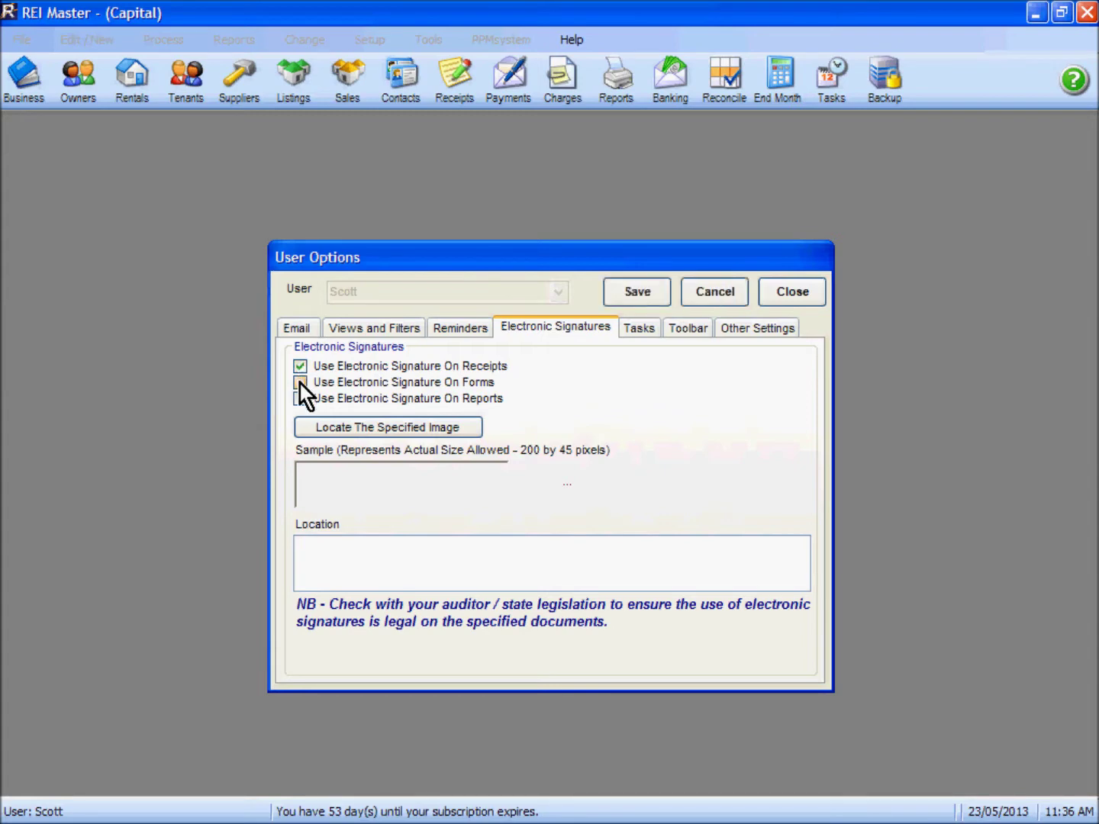
pyautogui.click(300, 399)
pyautogui.click(395, 428)
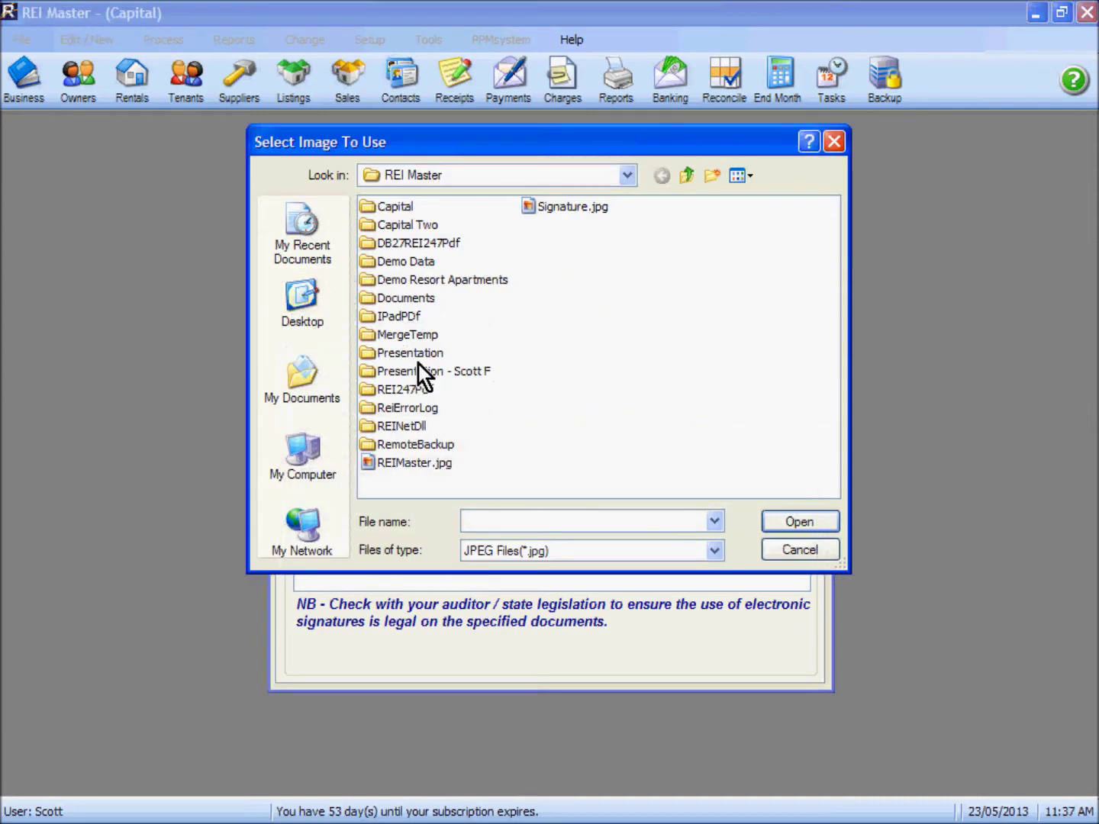
# Load Signature.jpg as the signature image, then save and close User Options.
pyautogui.click(561, 208)
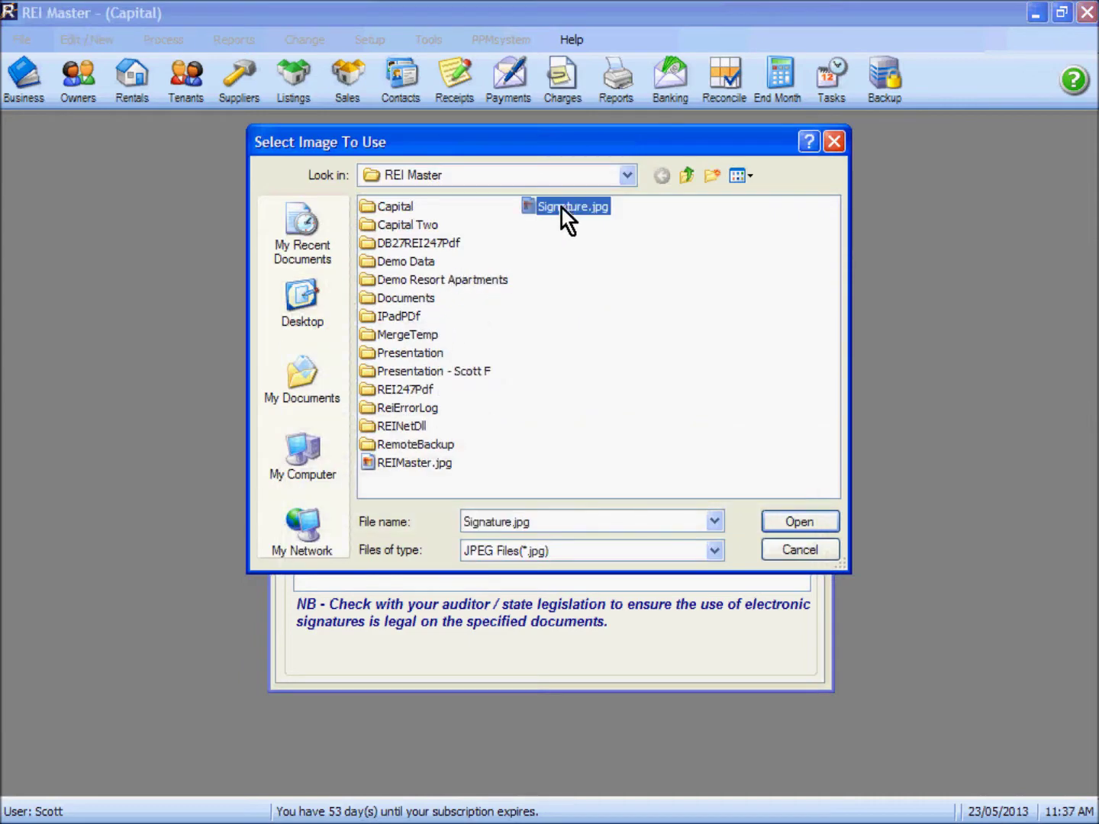
pyautogui.click(801, 521)
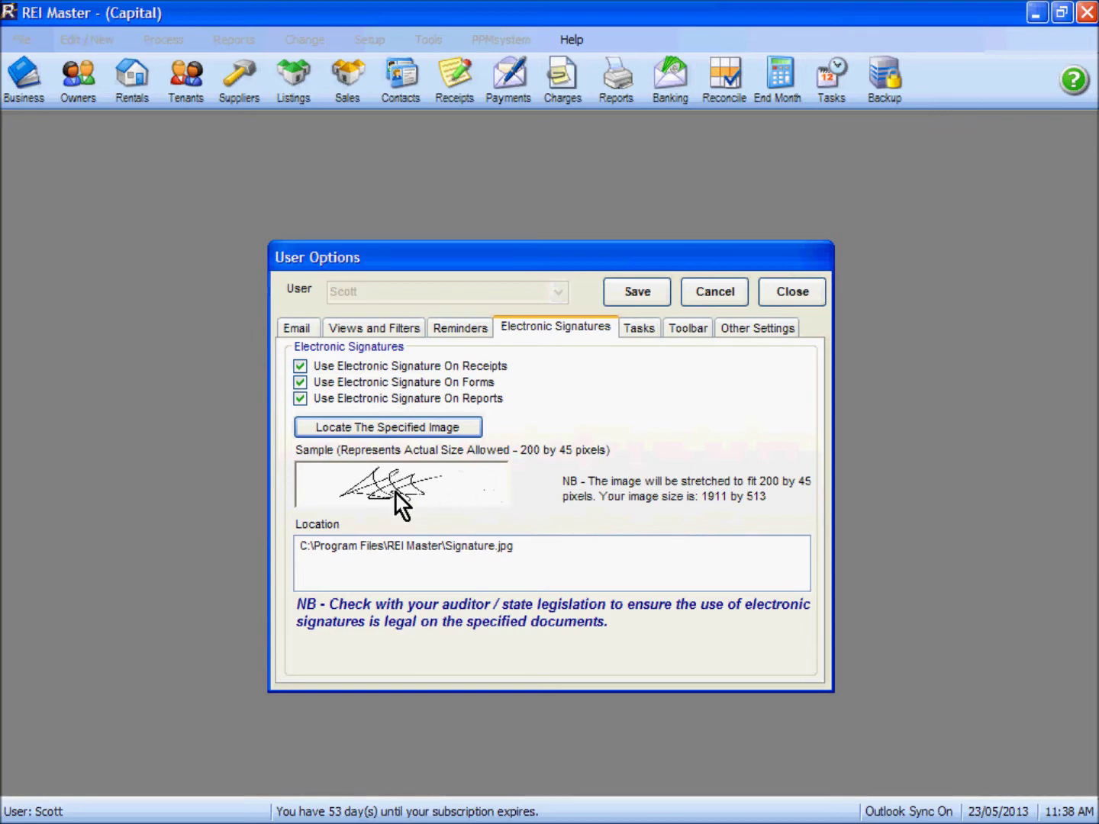
pyautogui.click(638, 292)
pyautogui.click(793, 294)
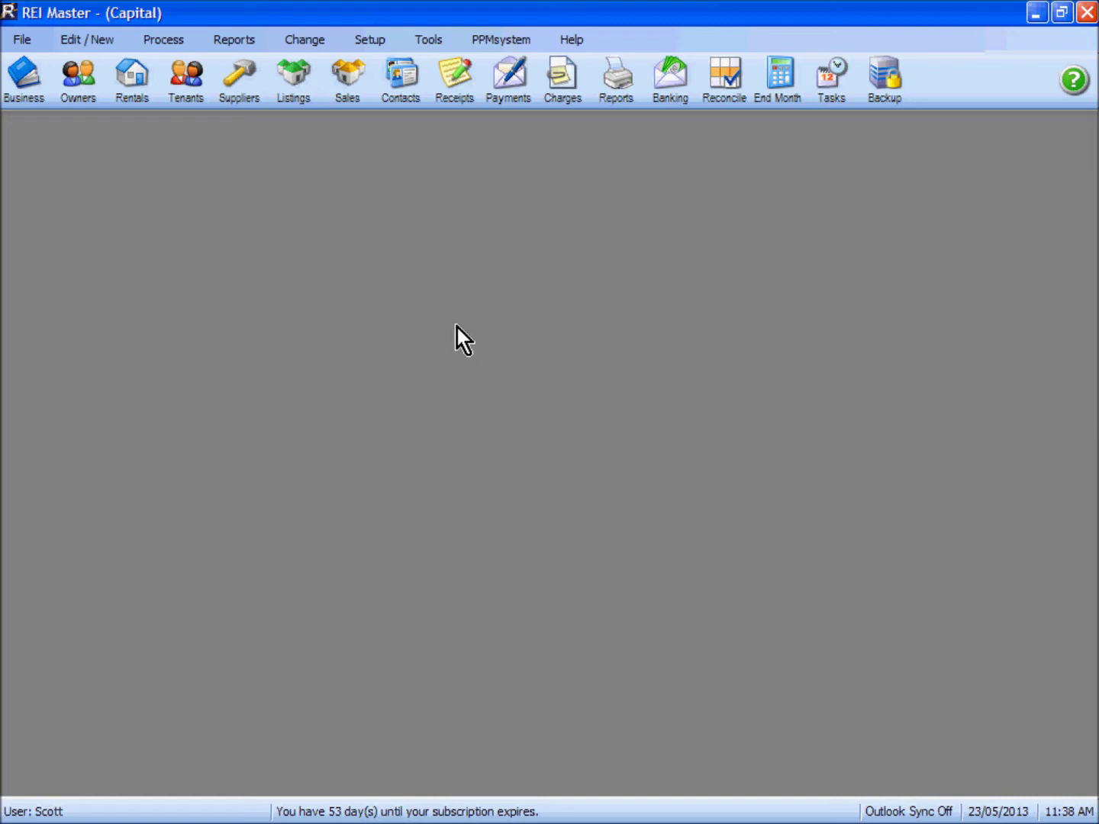
# Start a Rent receipt for the second tenant in the tenant list.
pyautogui.click(456, 89)
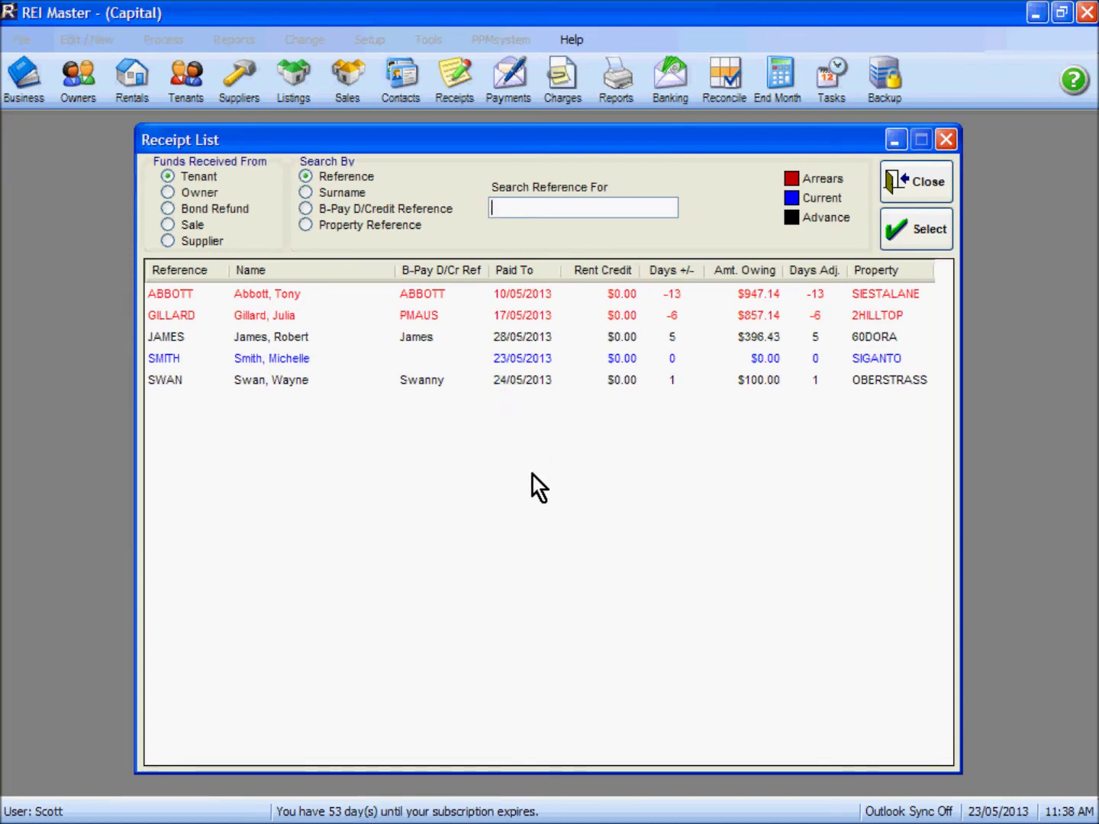
pyautogui.click(535, 317)
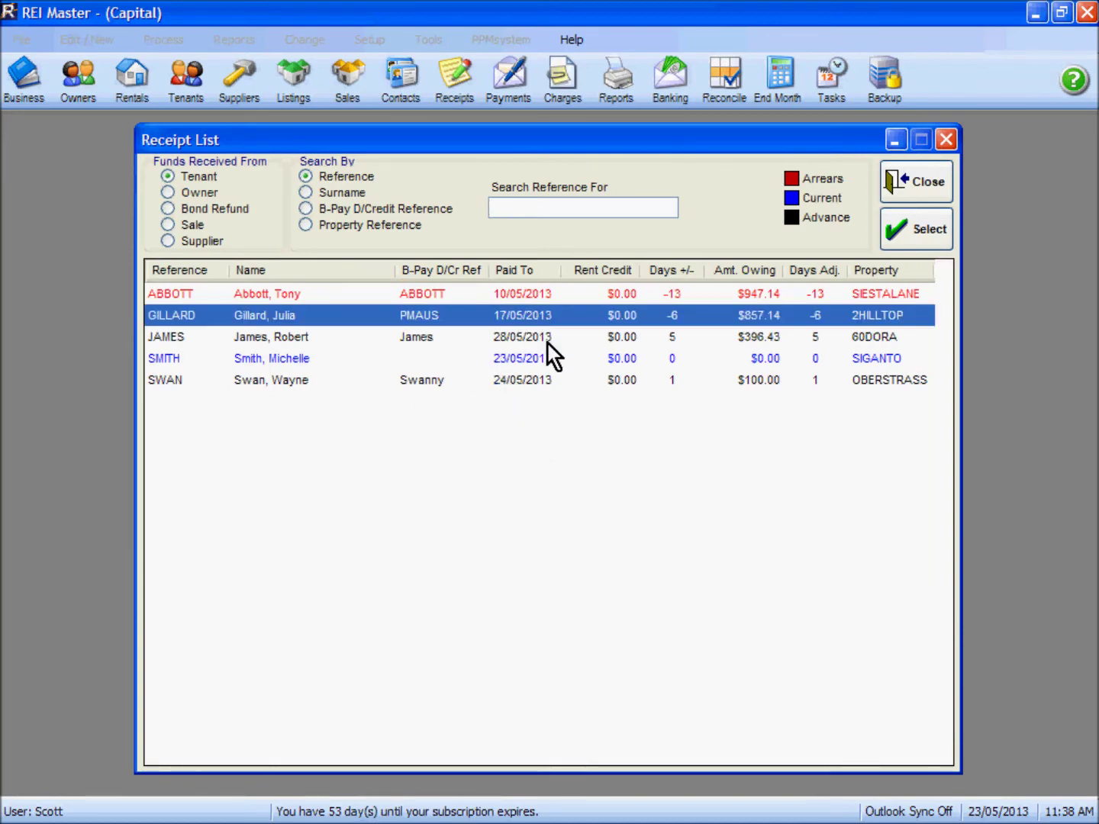
pyautogui.click(910, 238)
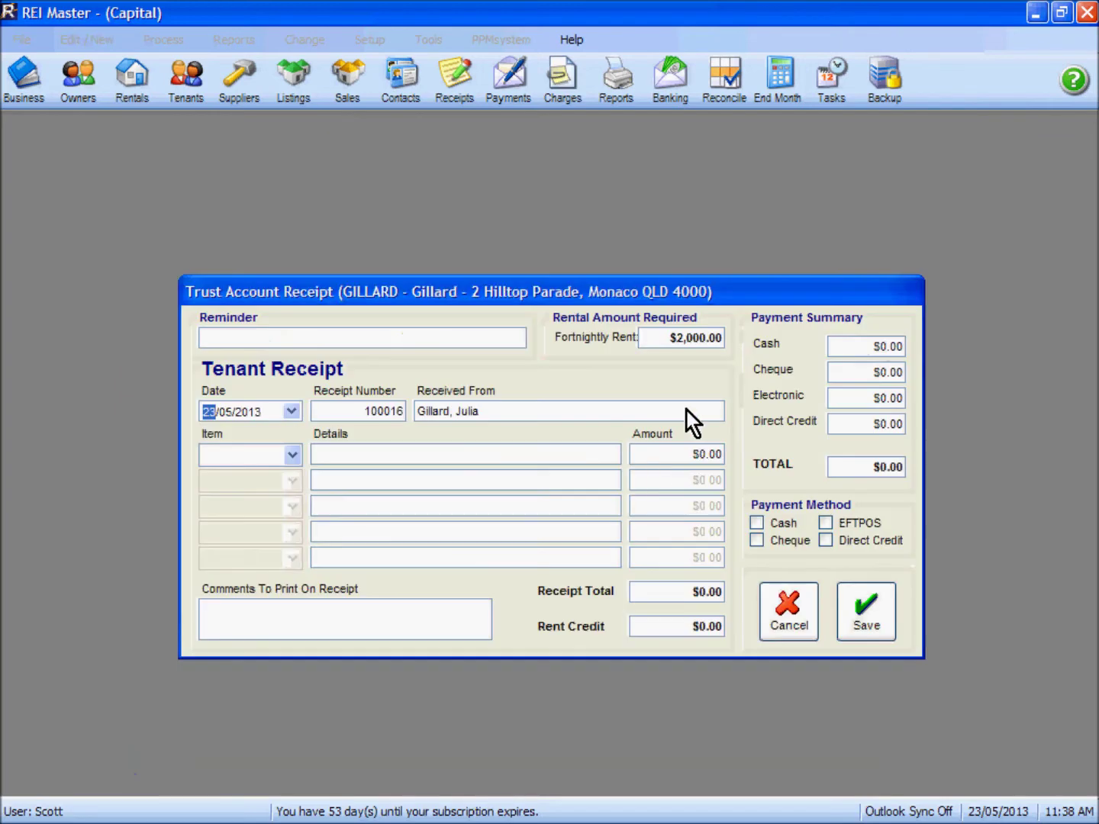
pyautogui.click(293, 457)
pyautogui.click(273, 475)
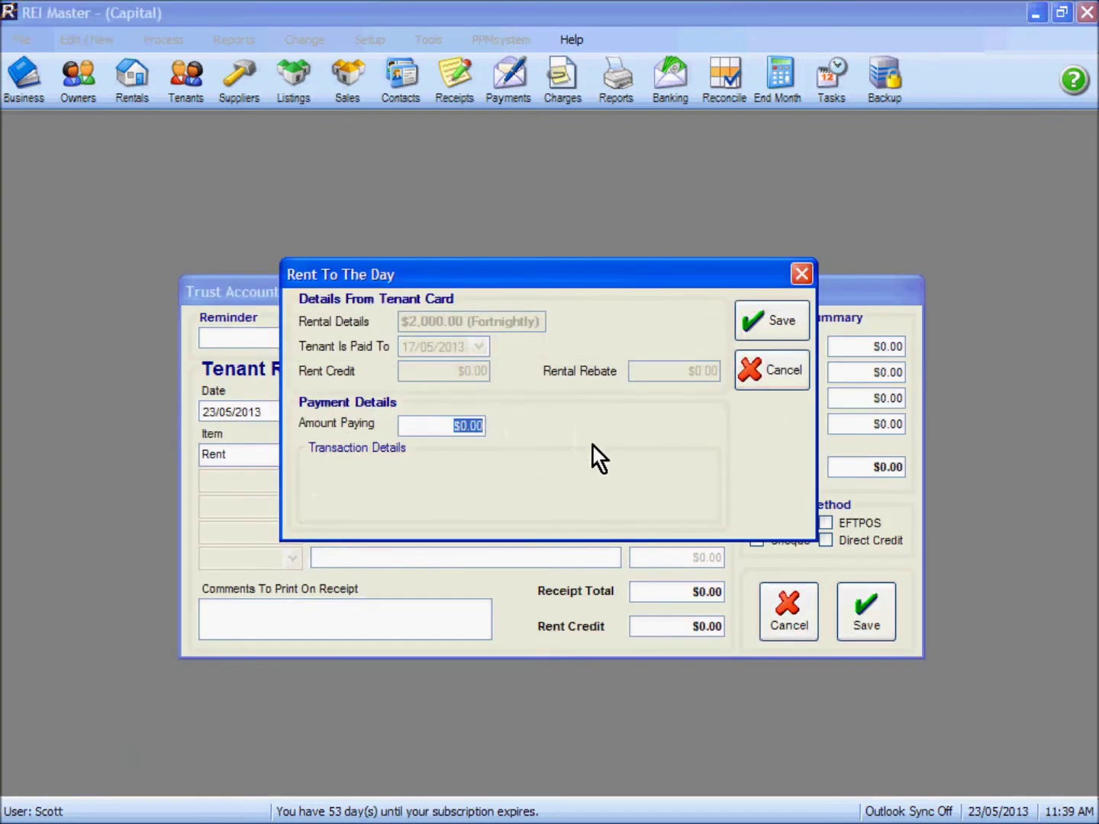
# Receipt $2,000.00 rent by direct credit, save it, and agree to print.
pyautogui.write('250')
pyautogui.press('BackSpace')
pyautogui.press('BackSpace')
pyautogui.write('000')
pyautogui.click(786, 321)
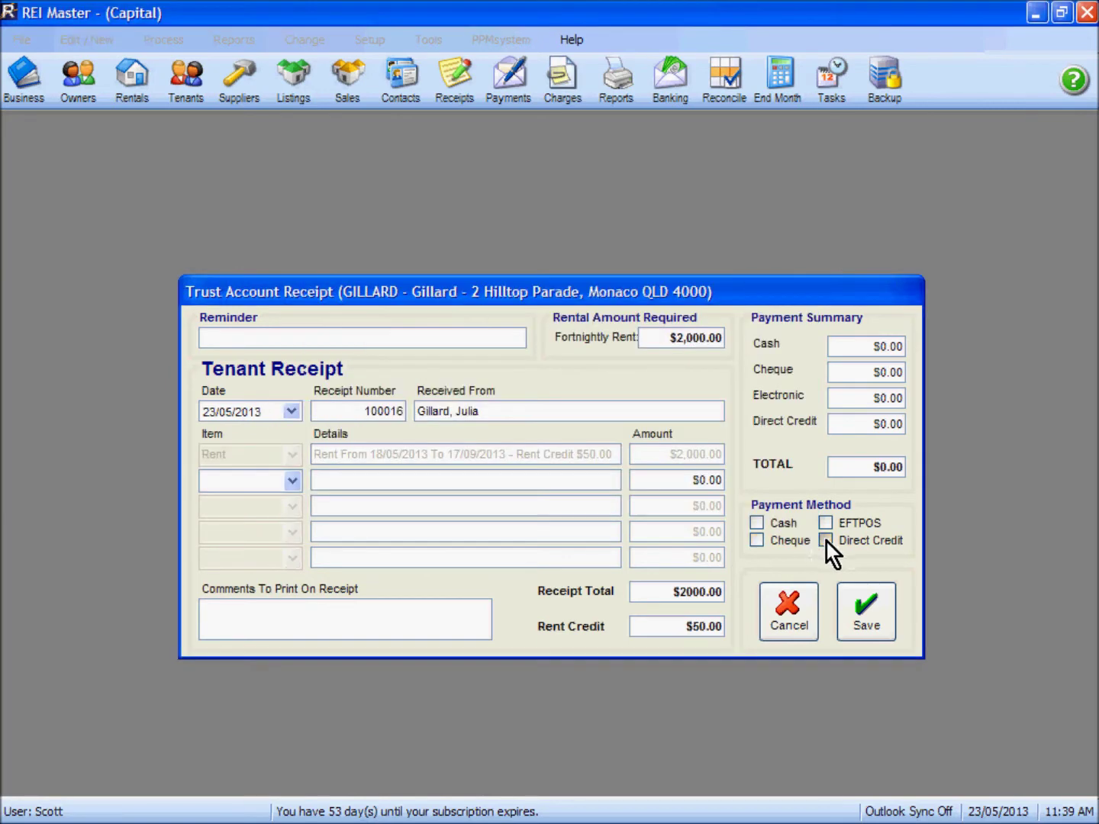
pyautogui.click(826, 540)
pyautogui.click(725, 442)
pyautogui.press('Return')
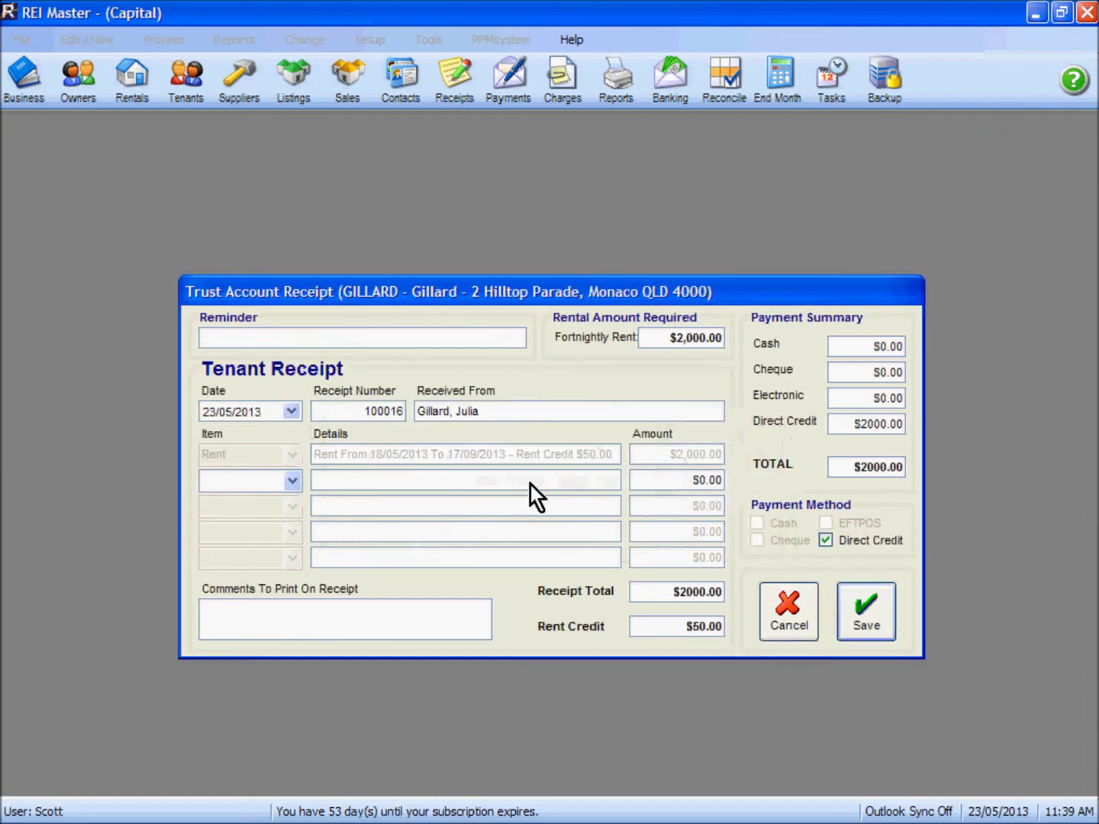
pyautogui.click(525, 485)
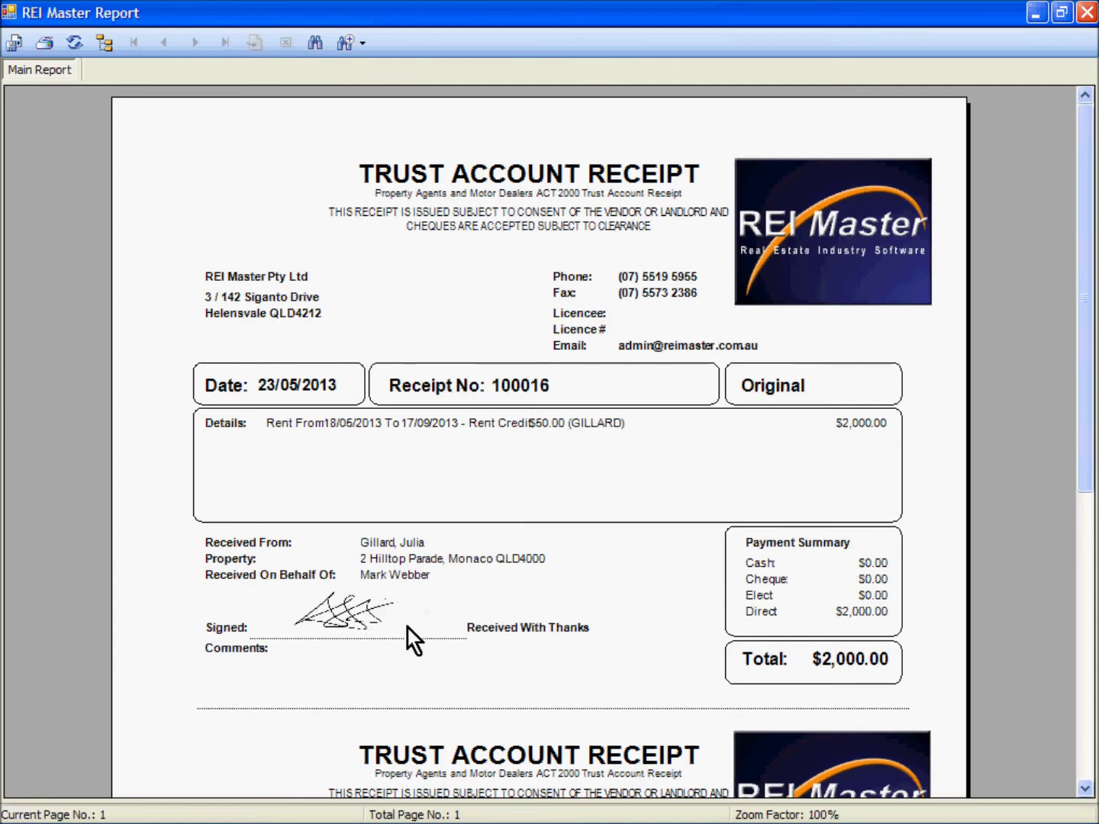
# Close the signed trust receipt preview and the Receipt List.
pyautogui.click(1084, 788)
pyautogui.moveTo(1086, 790); pyautogui.dragTo(1085, 790)
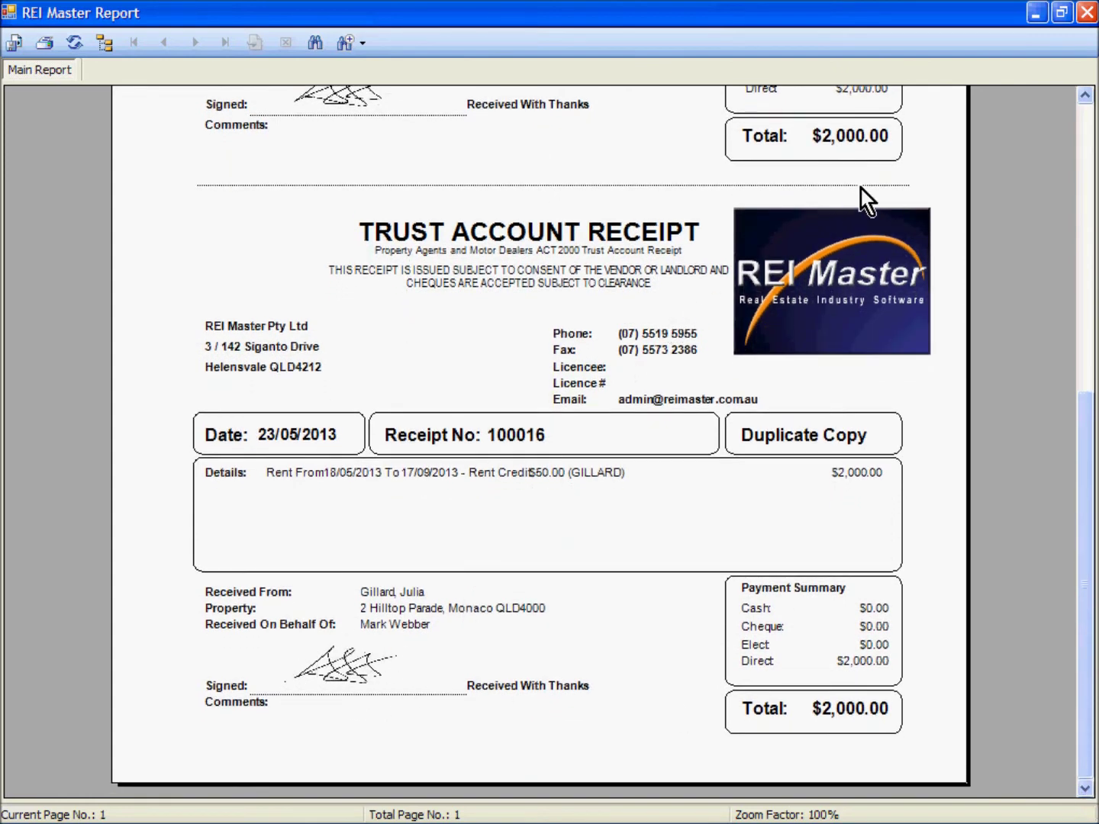
pyautogui.click(1087, 12)
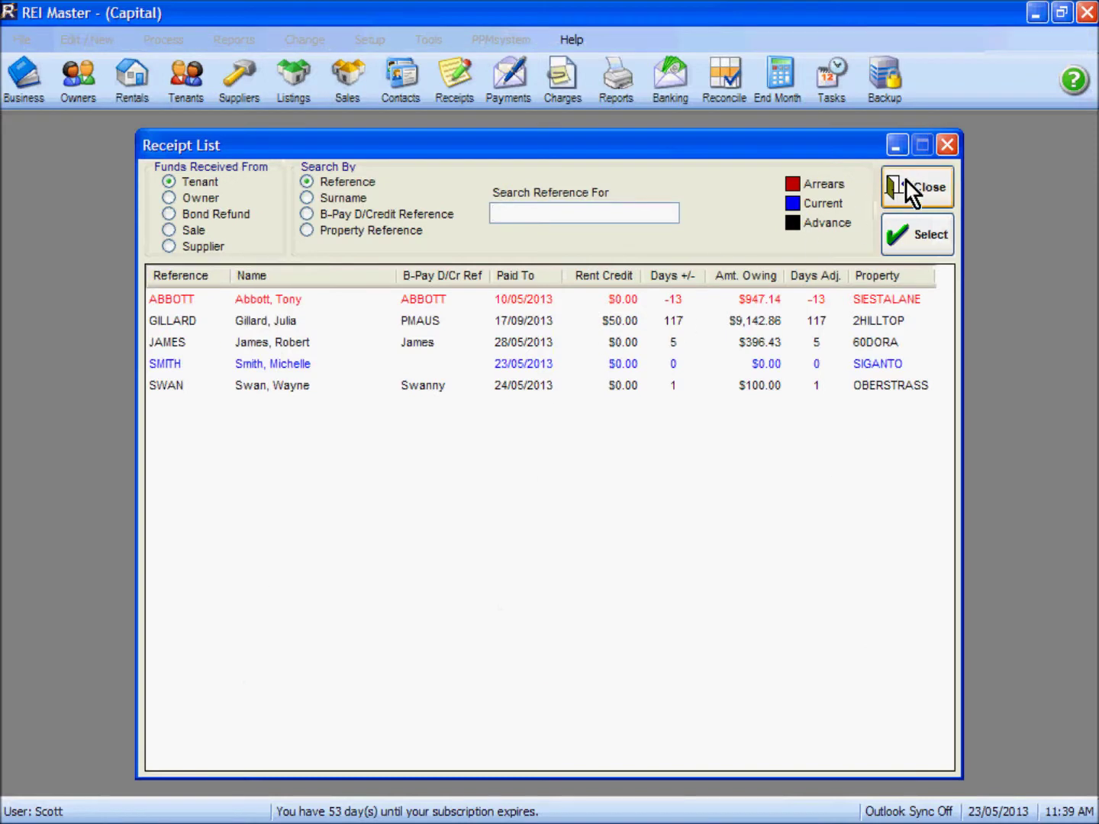
pyautogui.click(908, 188)
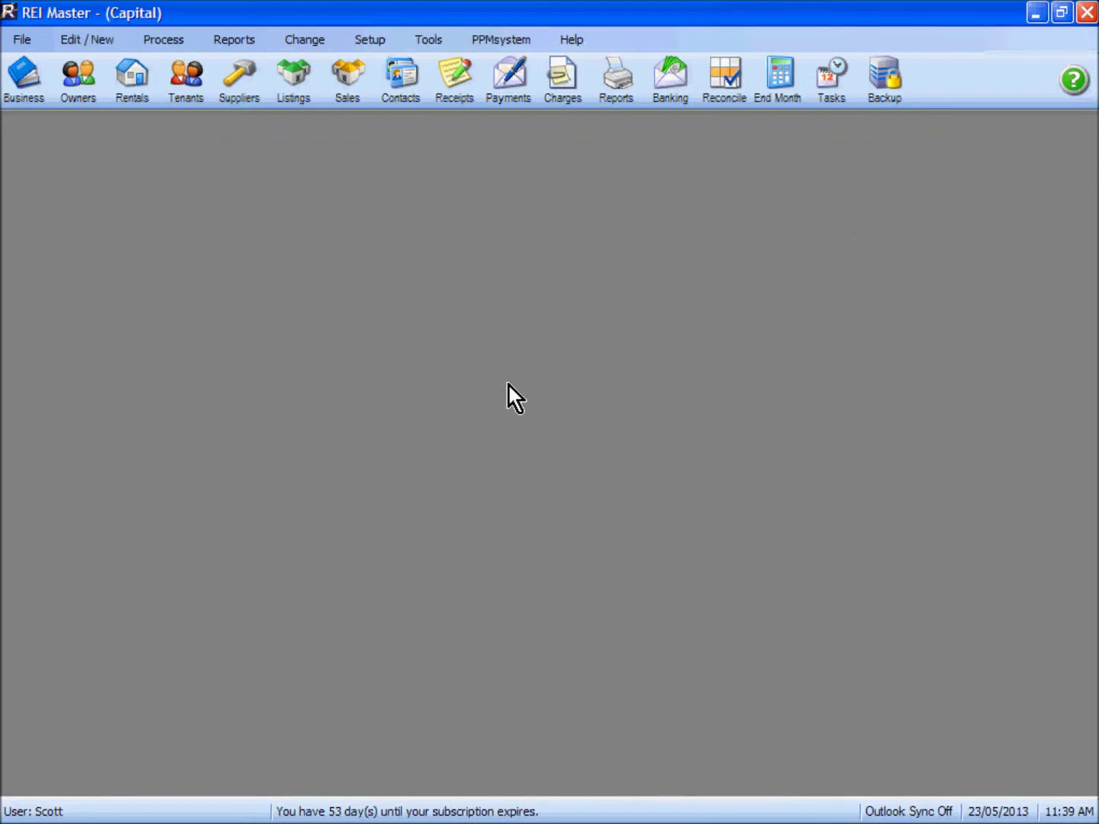
# From today's tasks, start an entry notice for the inspection task.
pyautogui.click(833, 85)
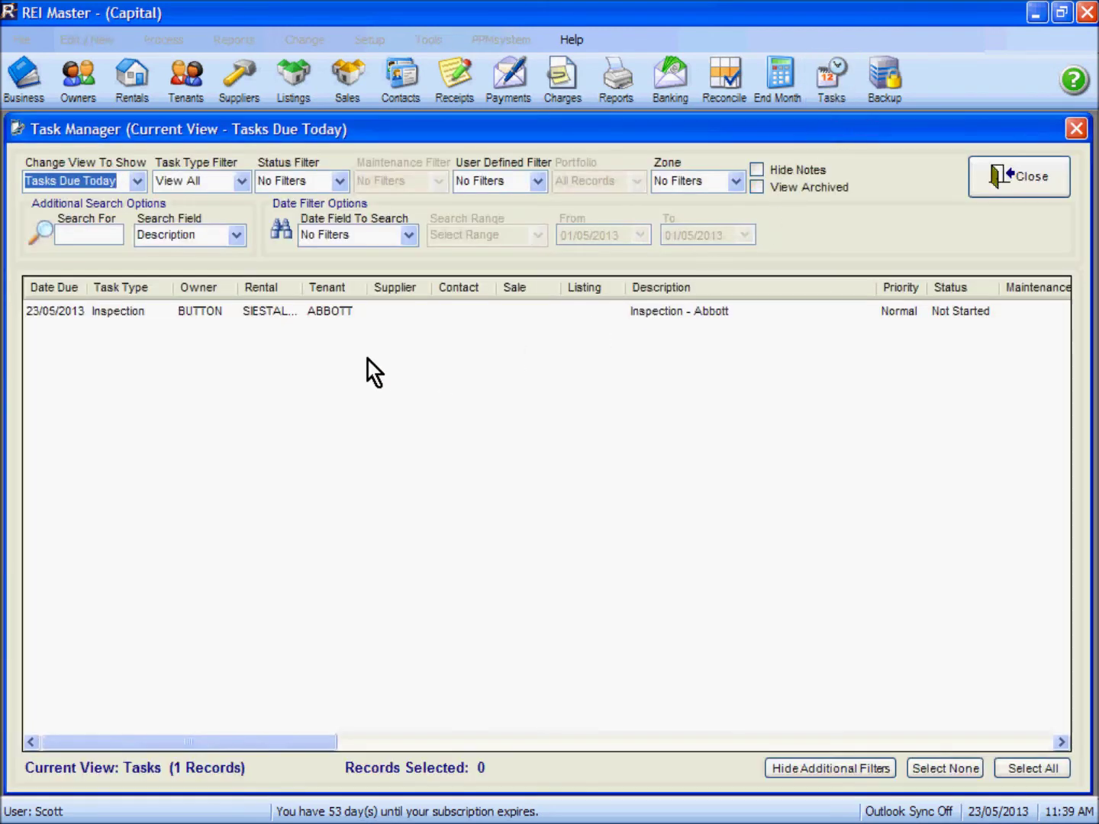
pyautogui.click(332, 317)
pyautogui.rightClick(330, 317)
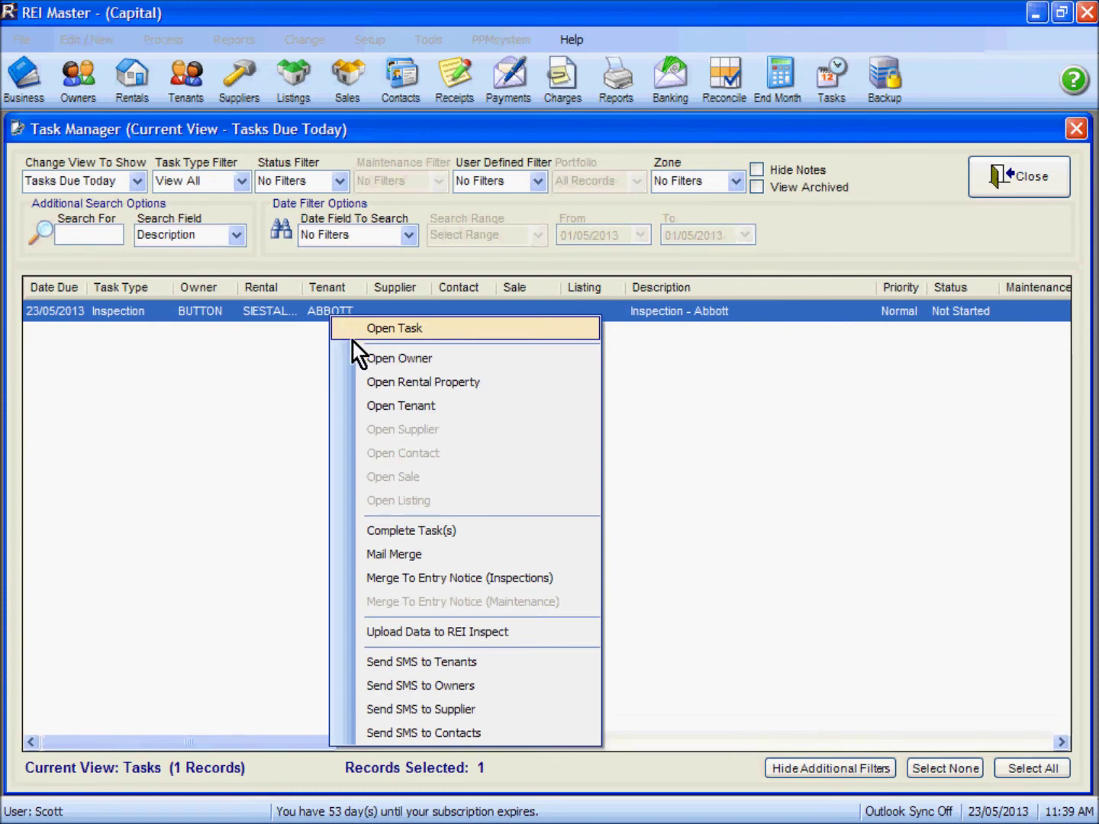
pyautogui.click(443, 580)
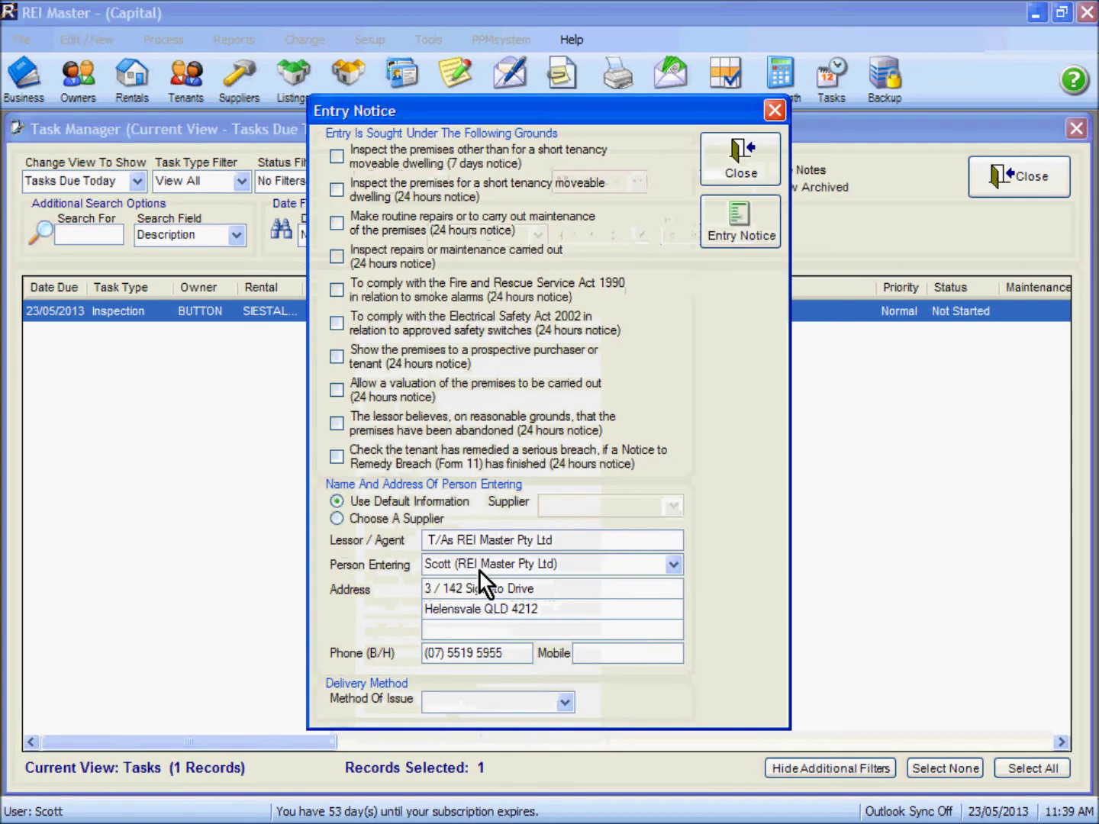
# Preview a Form 9 entry notice for routine inspection issued By Post, then close it.
pyautogui.click(338, 158)
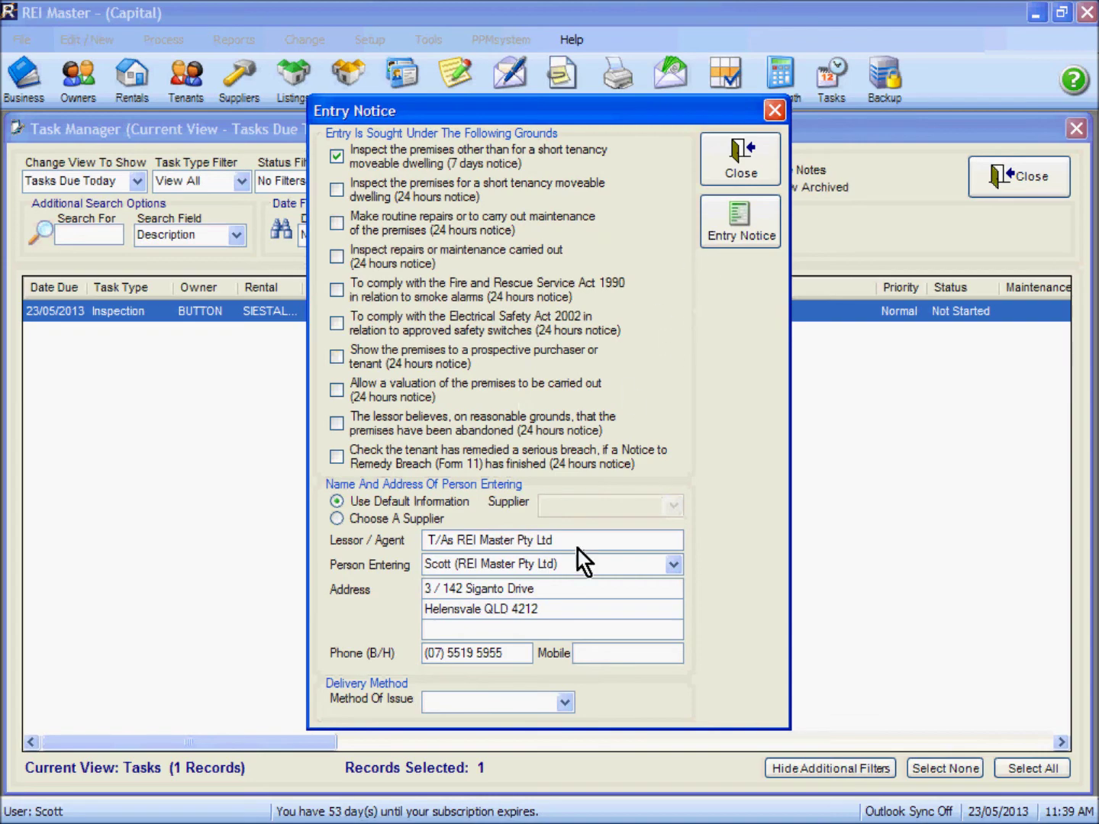
pyautogui.click(565, 702)
pyautogui.click(499, 723)
pyautogui.click(741, 239)
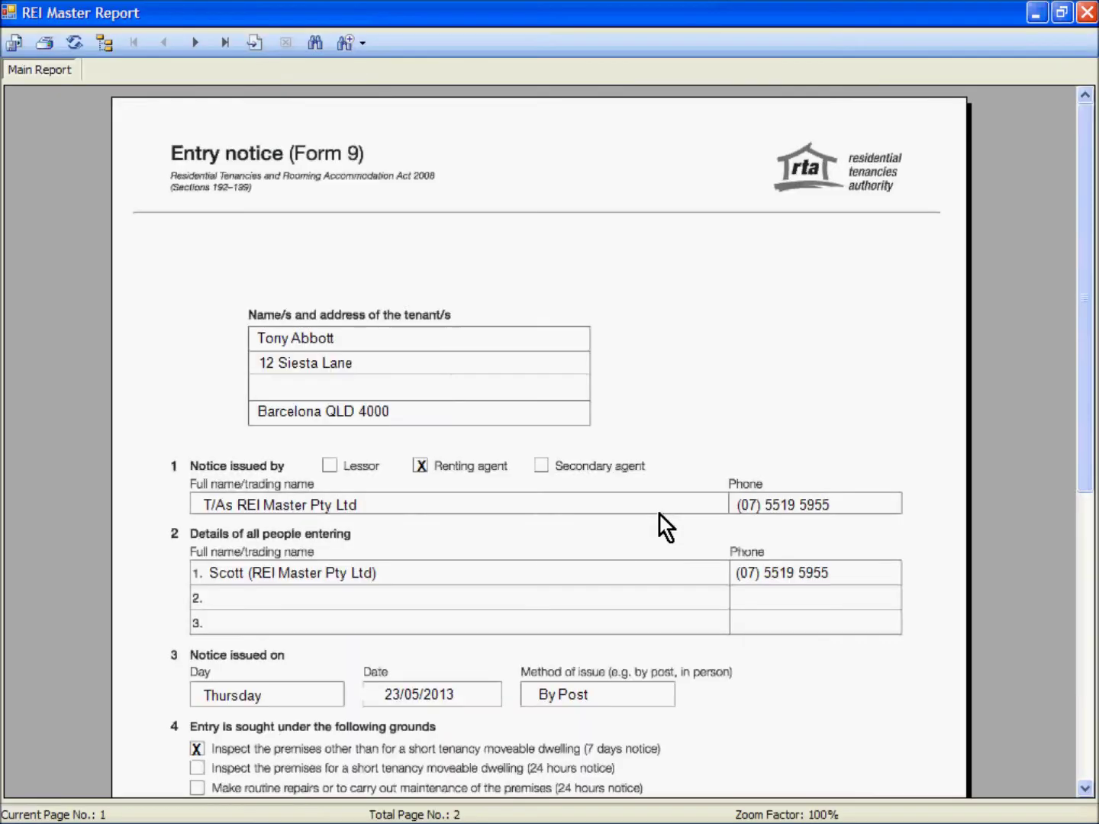
pyautogui.click(1082, 771)
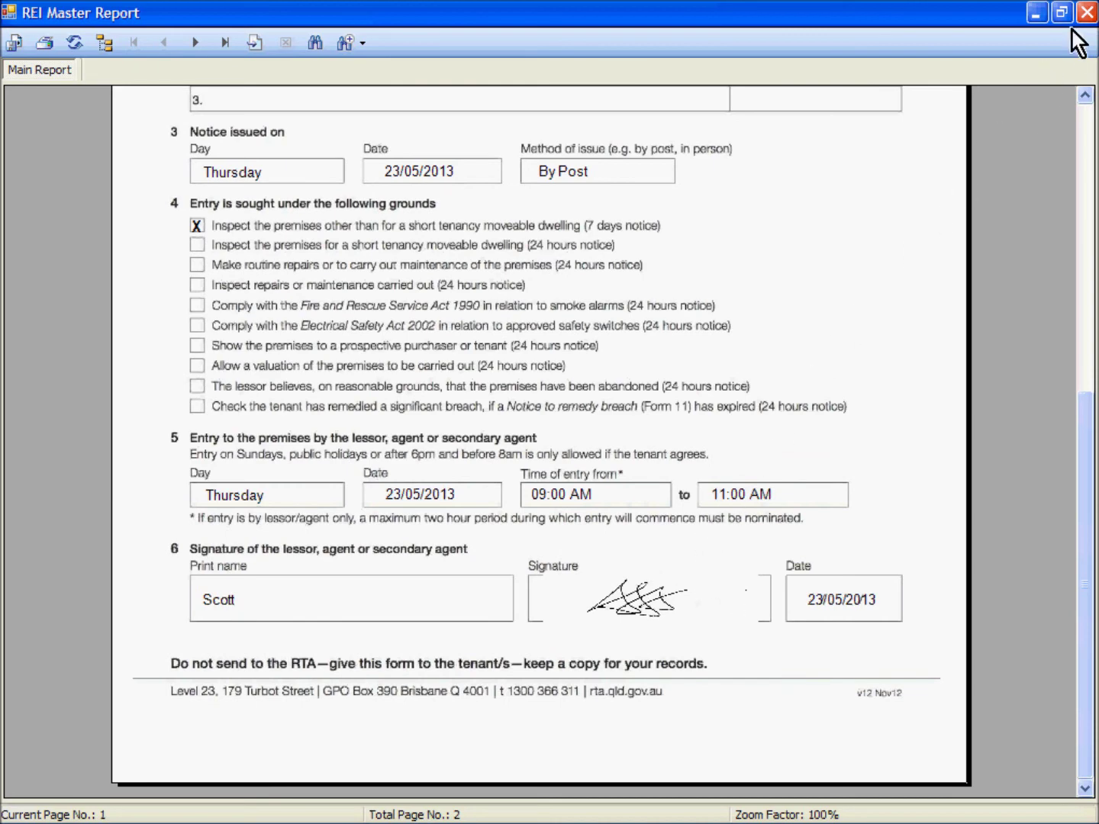
pyautogui.click(1087, 13)
pyautogui.click(736, 176)
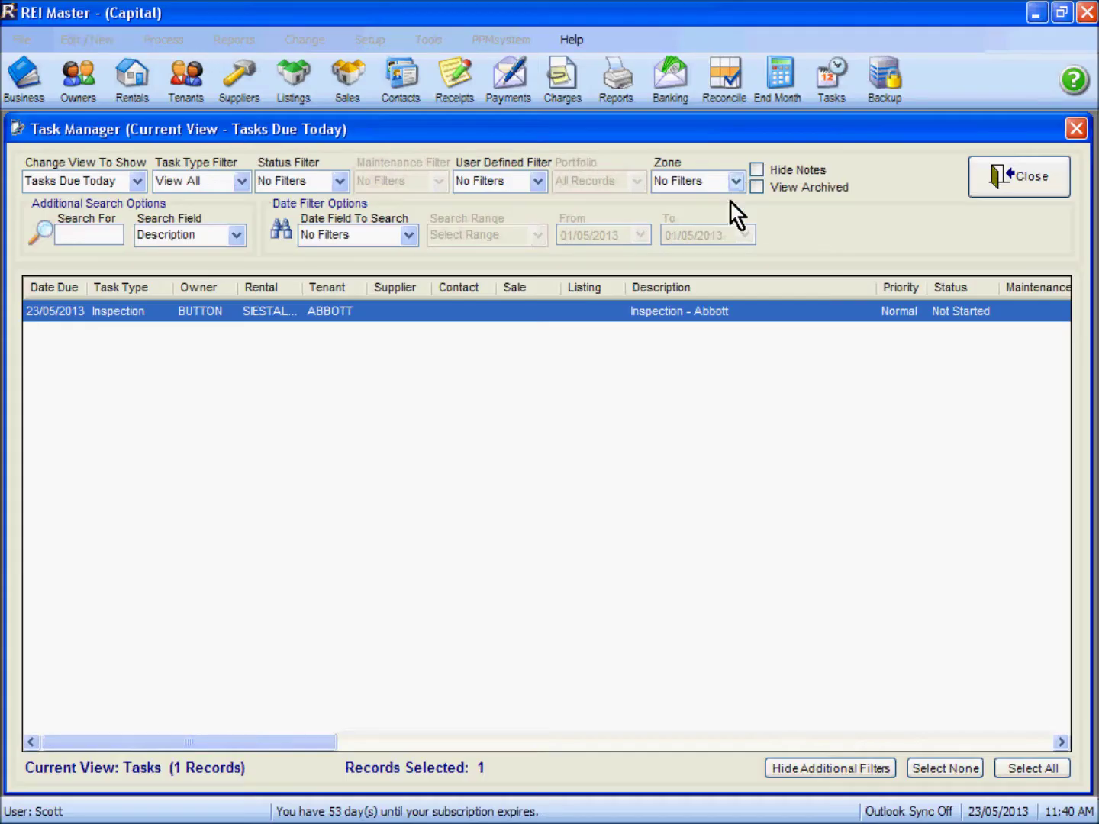
# Close Task Manager and select the tenant in the loaded Tenant Arrears List.
pyautogui.click(991, 182)
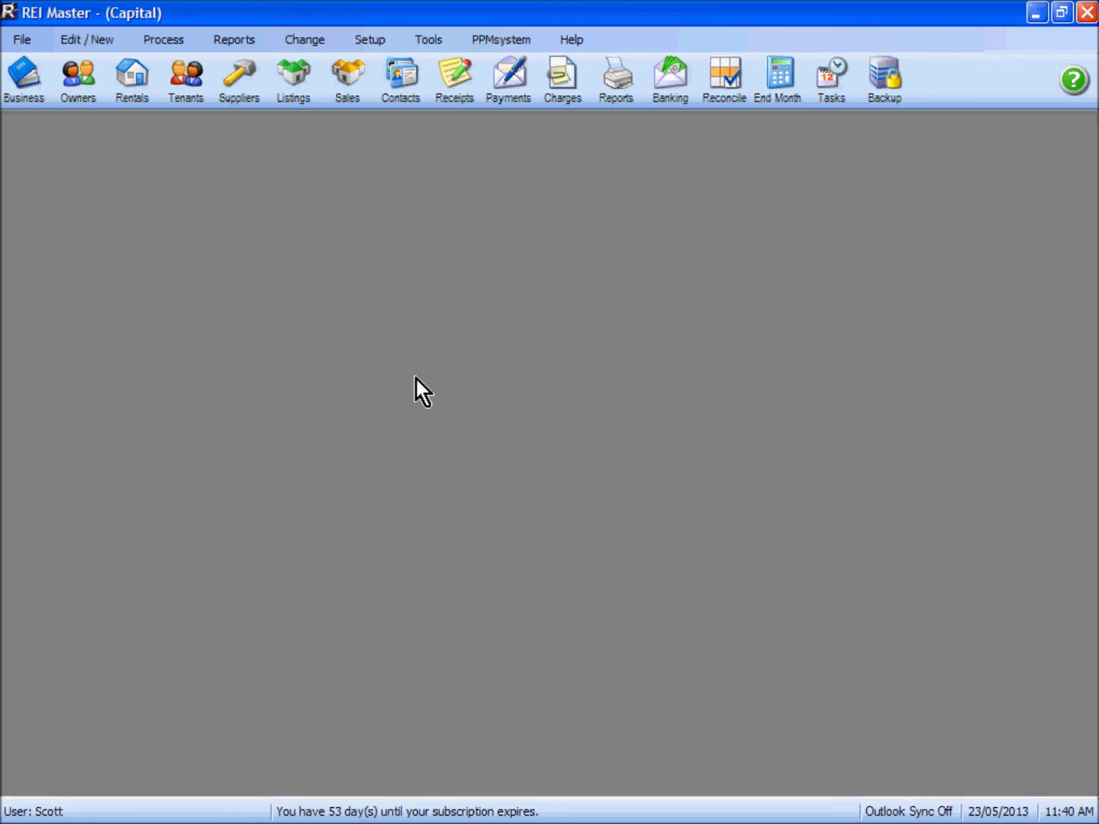
pyautogui.click(177, 44)
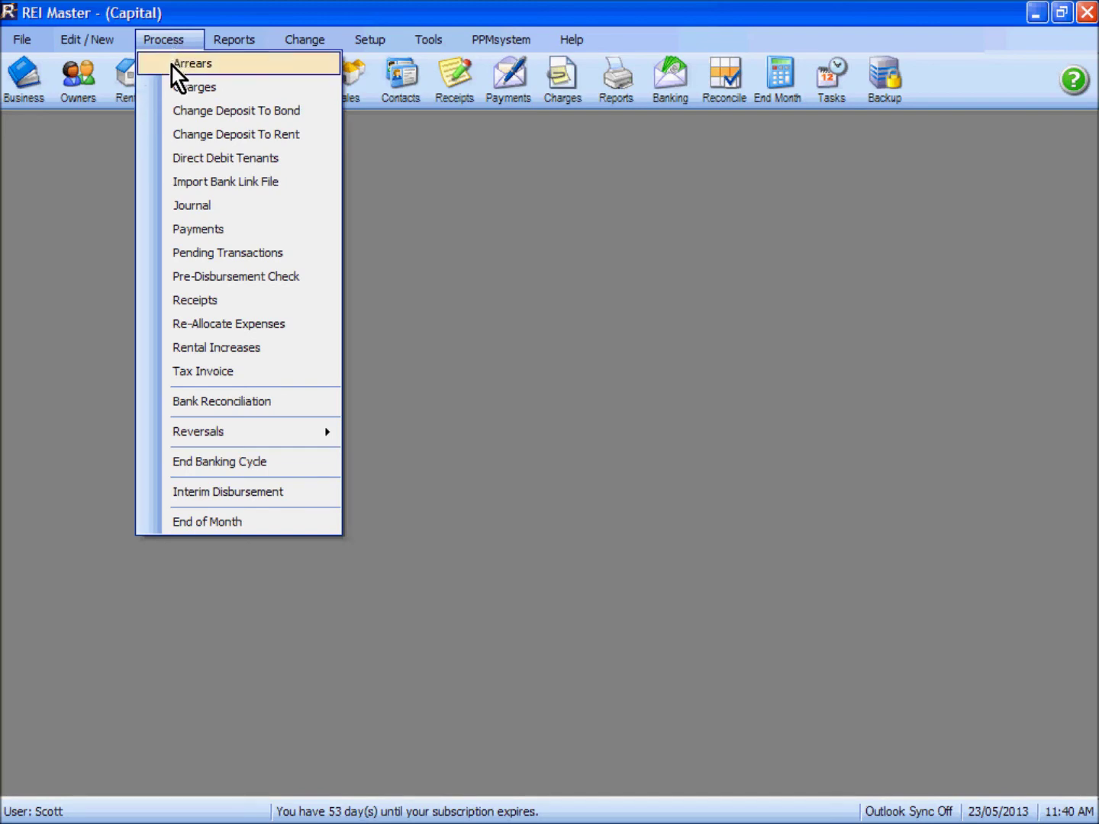
pyautogui.click(171, 67)
pyautogui.click(749, 361)
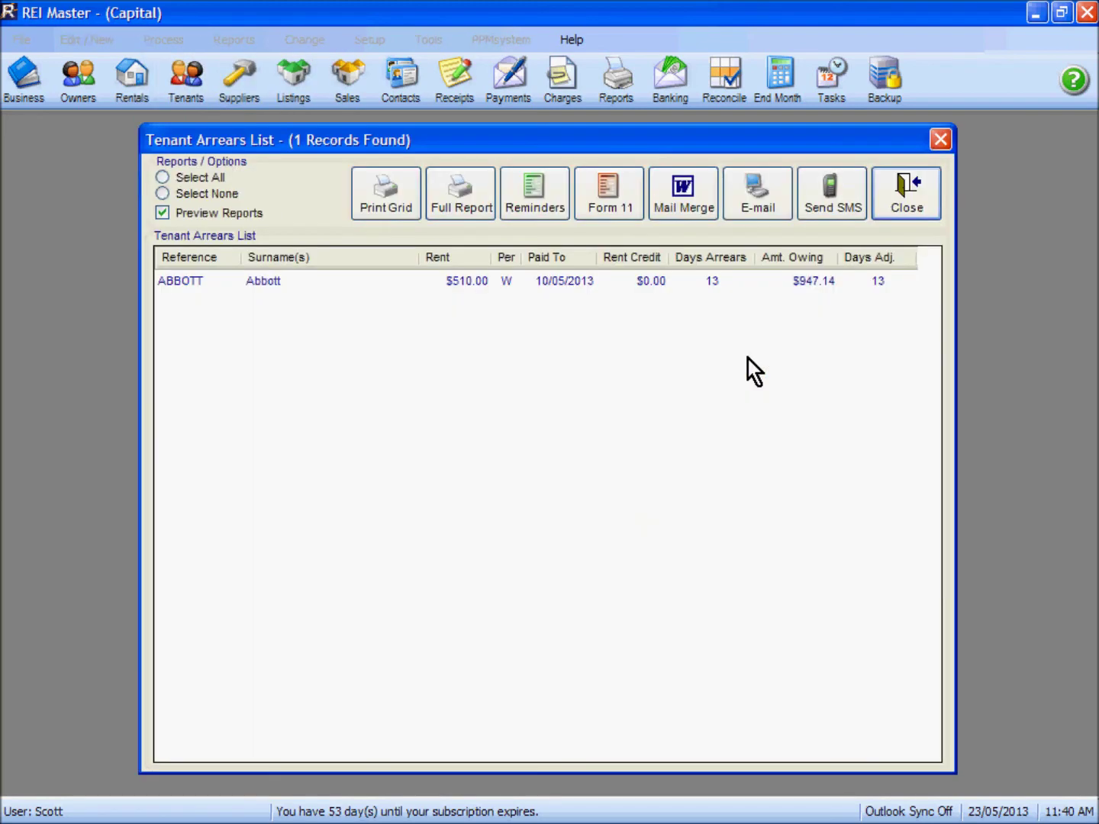
pyautogui.click(556, 283)
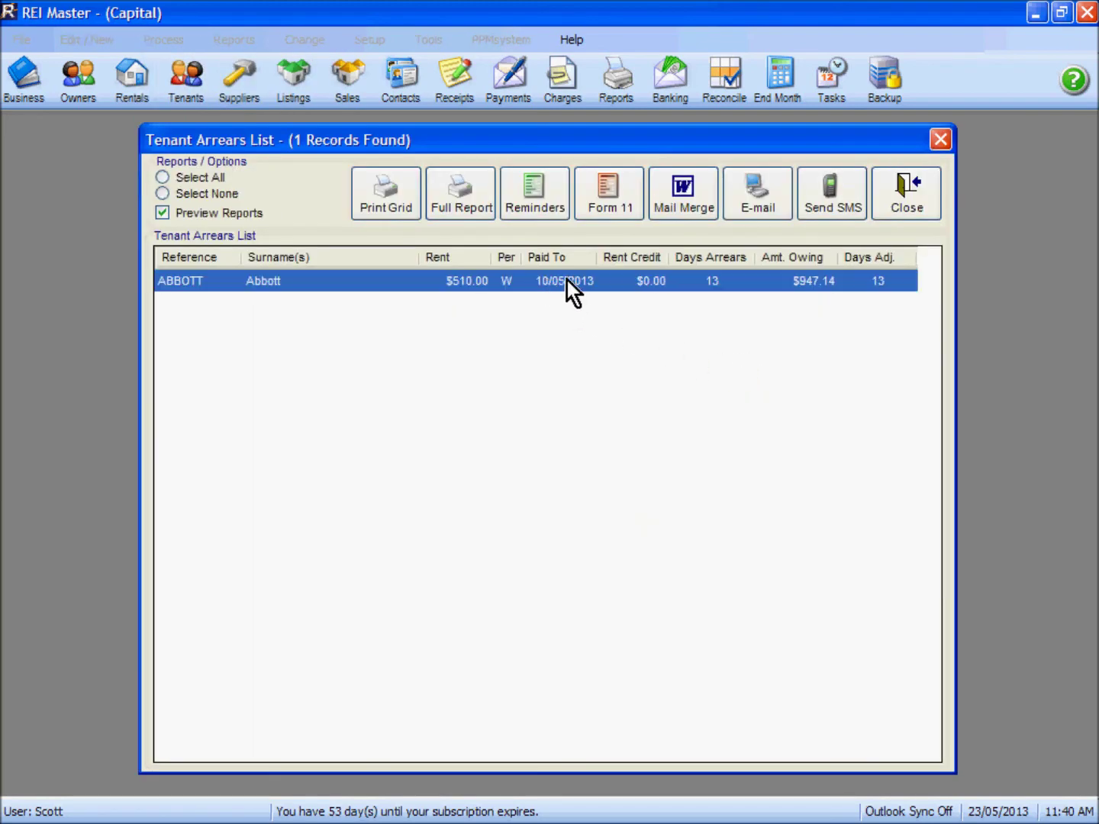
# Preview a Form 11 breach notice issued By Post, then close it and the arrears list.
pyautogui.click(601, 196)
pyautogui.click(545, 449)
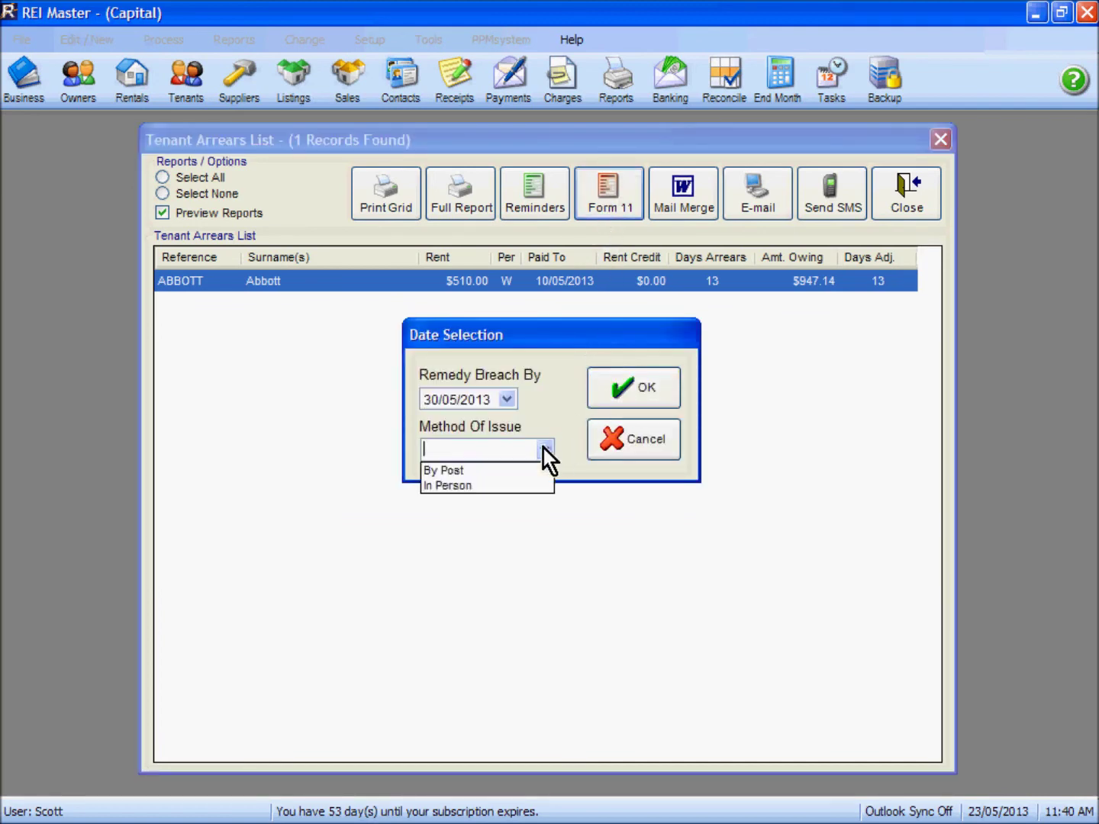
pyautogui.click(523, 469)
pyautogui.click(635, 388)
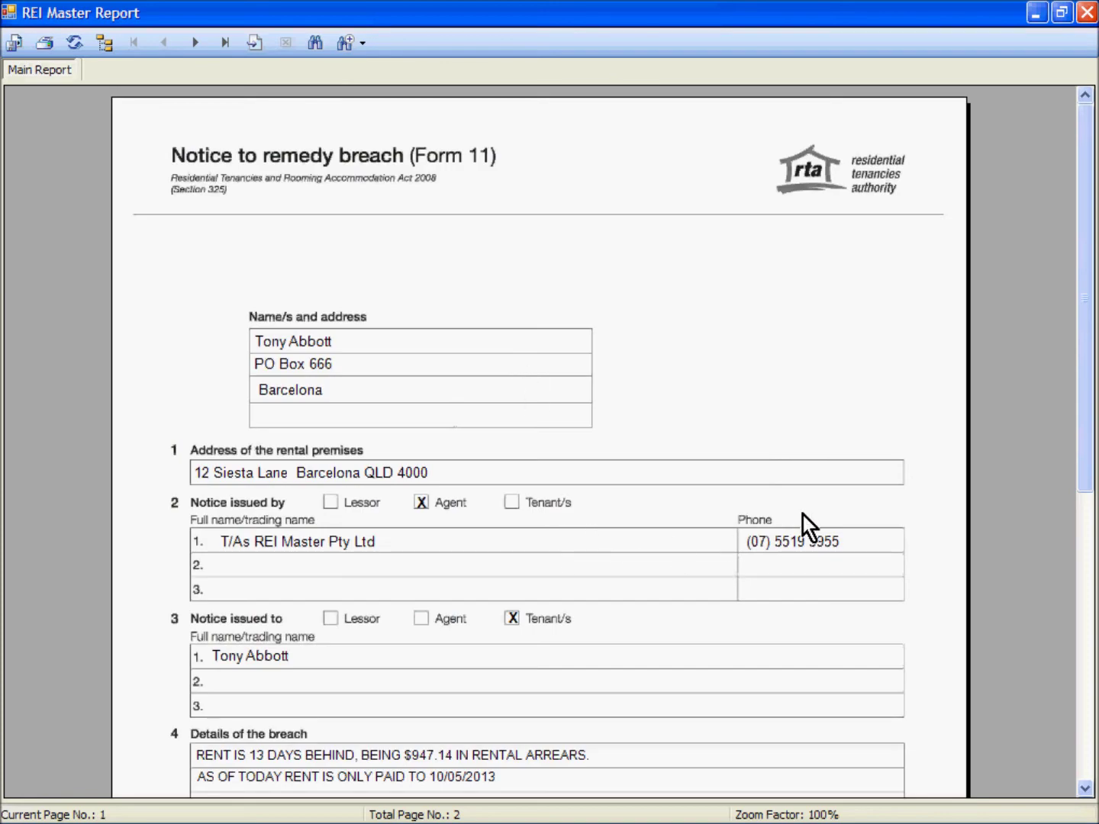
pyautogui.click(1083, 721)
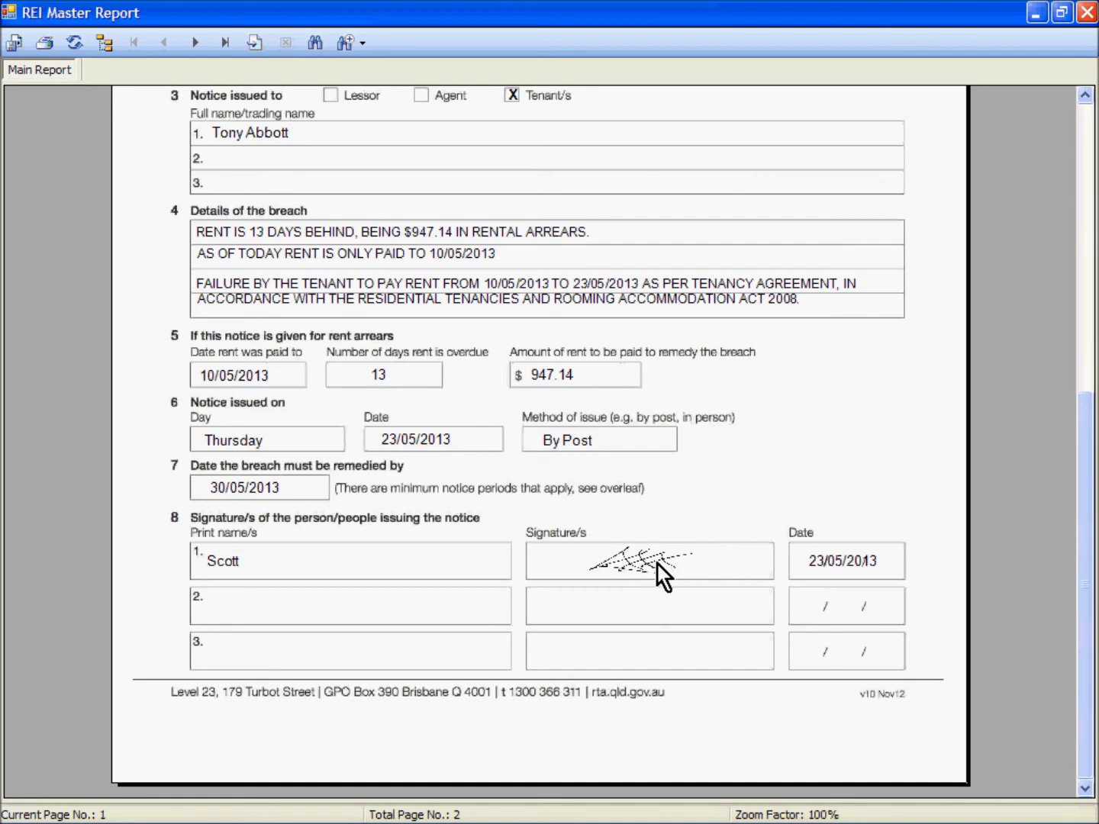
pyautogui.click(1088, 12)
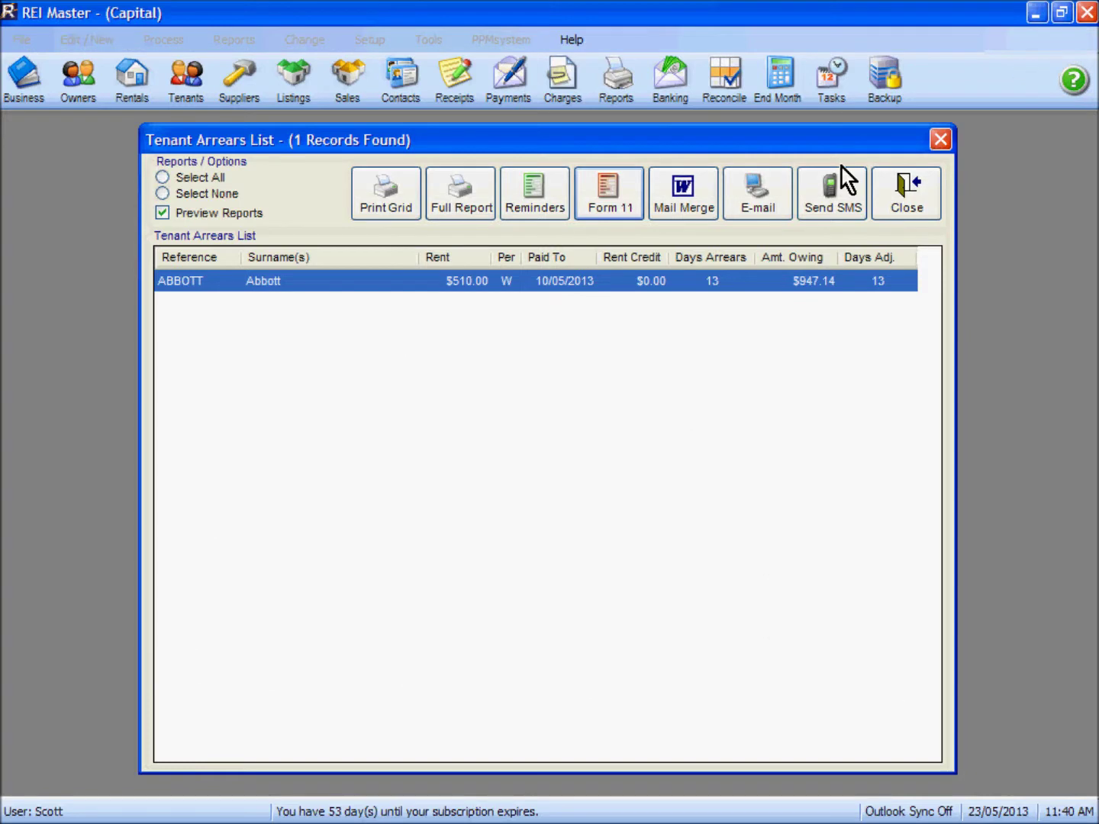
pyautogui.click(893, 200)
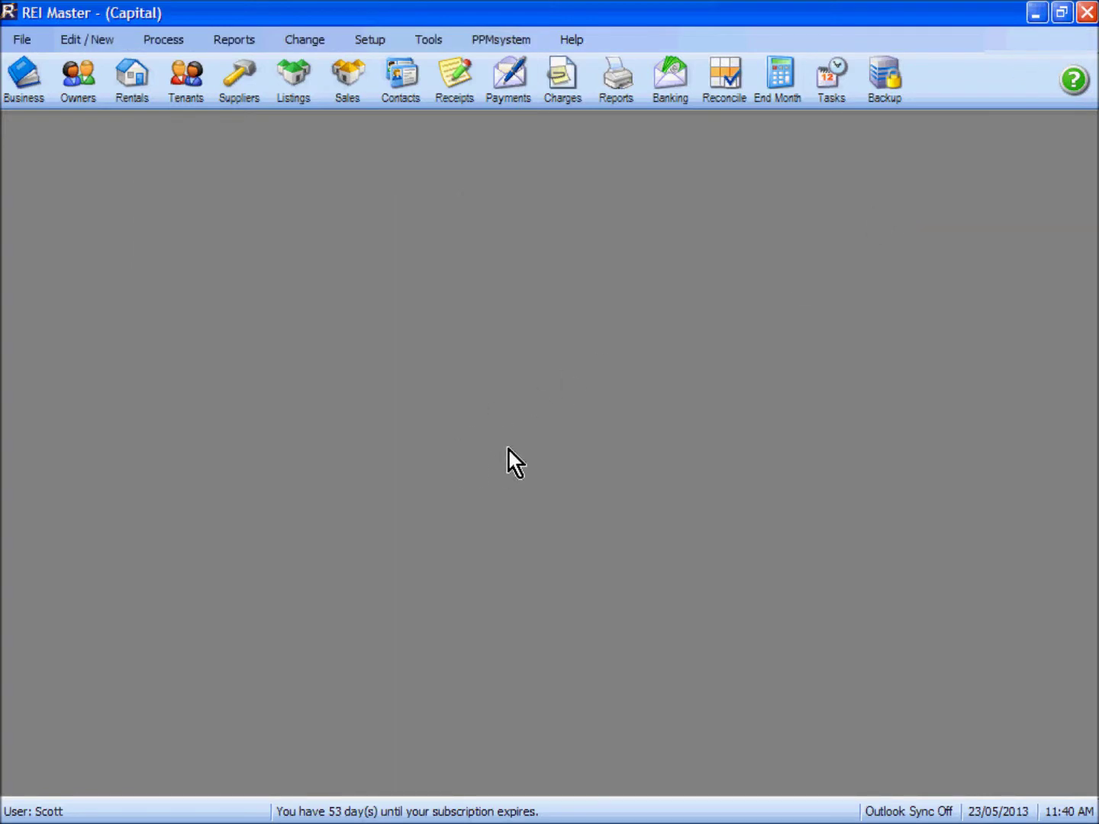